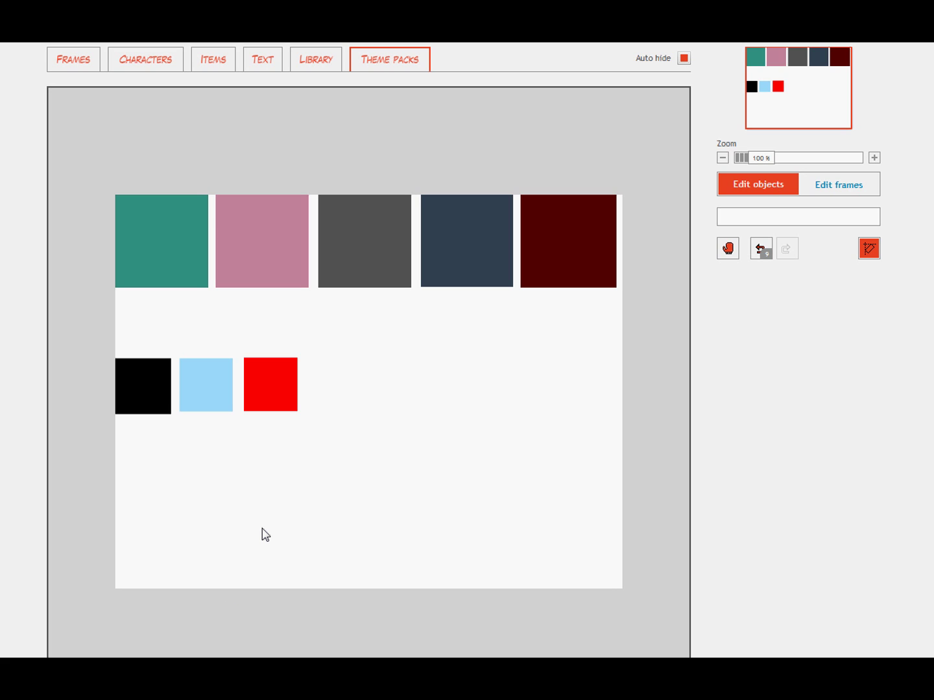
Try inverting a copy of the black square to white, then delete that copy
{"action": "left_click_drag", "start_coordinate": [160, 317], "coordinate": [600, 227]}
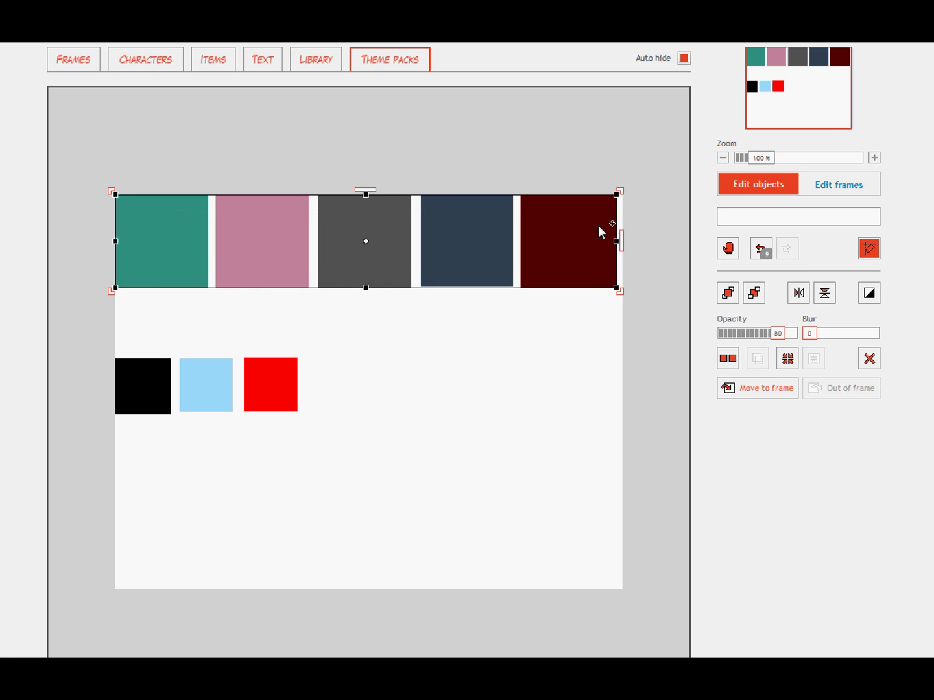
{"action": "left_click", "coordinate": [523, 431]}
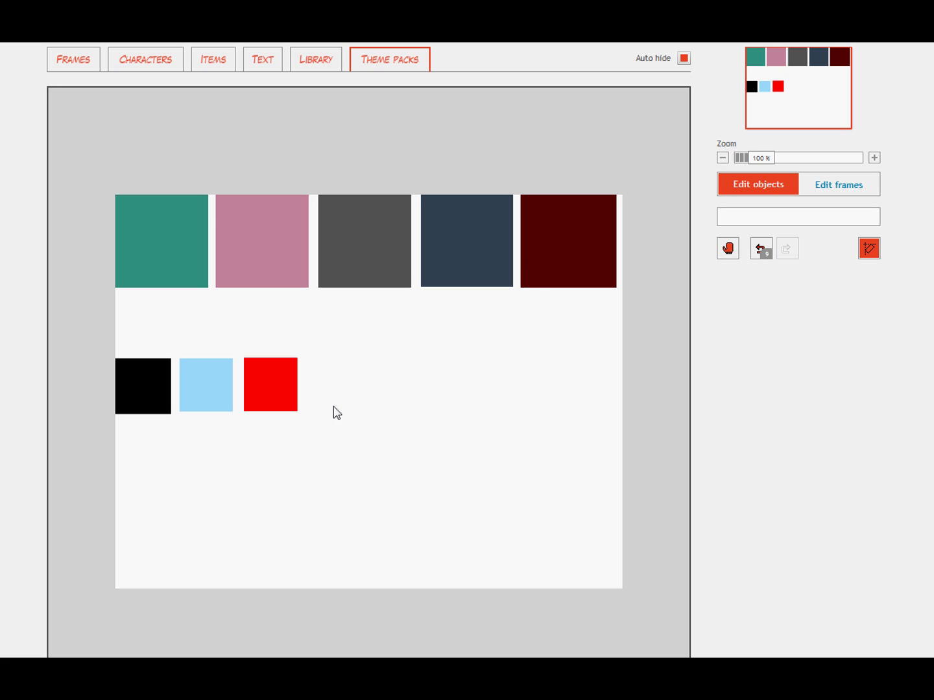
{"action": "left_click_drag", "start_coordinate": [341, 440], "coordinate": [253, 471]}
{"action": "left_click", "coordinate": [156, 388]}
{"action": "left_click", "coordinate": [728, 360]}
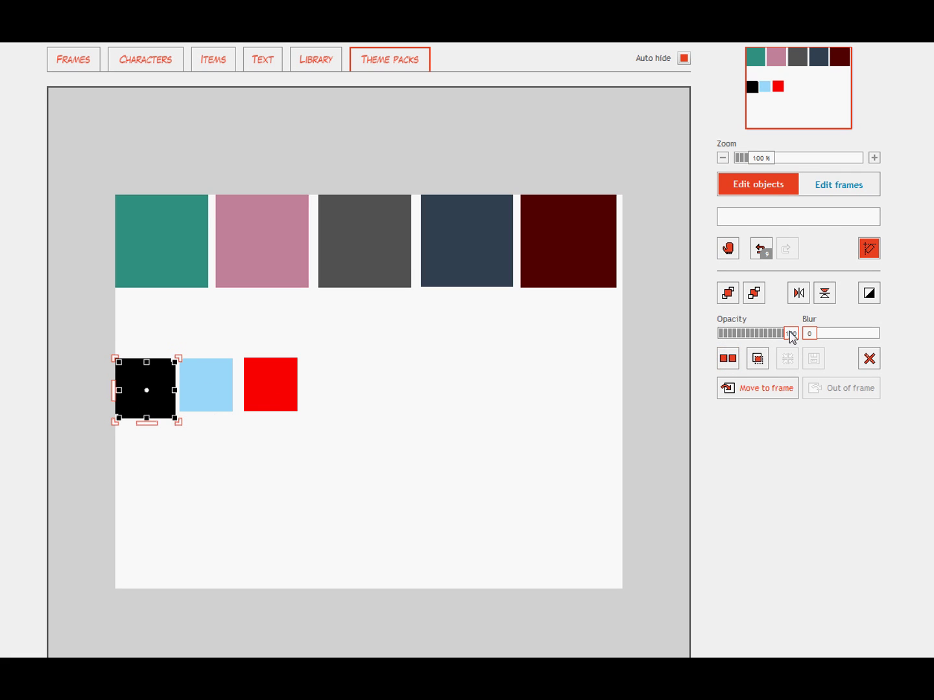
{"action": "left_click", "coordinate": [869, 294]}
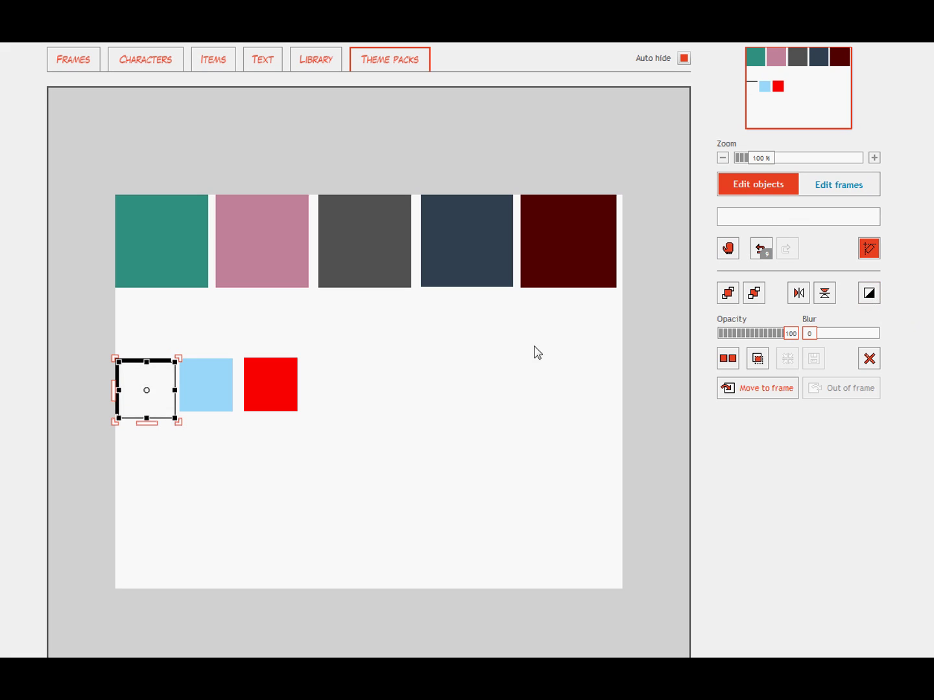
{"action": "left_click", "coordinate": [168, 408]}
{"action": "key", "text": "Delete"}
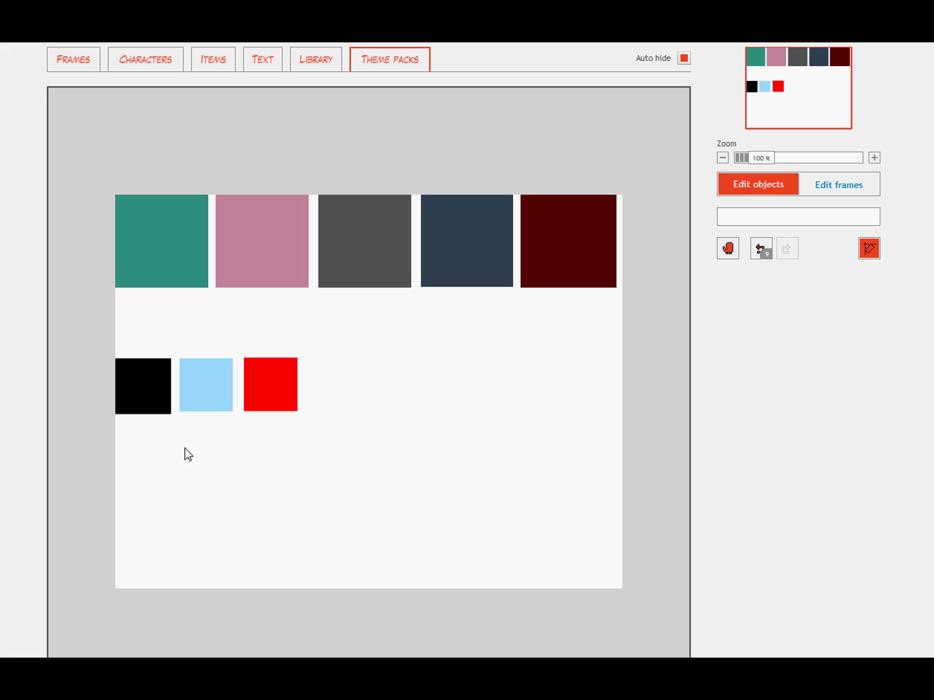
Duplicate the blue and red squares and place the copies to their right in the row
{"action": "left_click", "coordinate": [262, 446]}
{"action": "left_click_drag", "start_coordinate": [261, 444], "coordinate": [206, 389]}
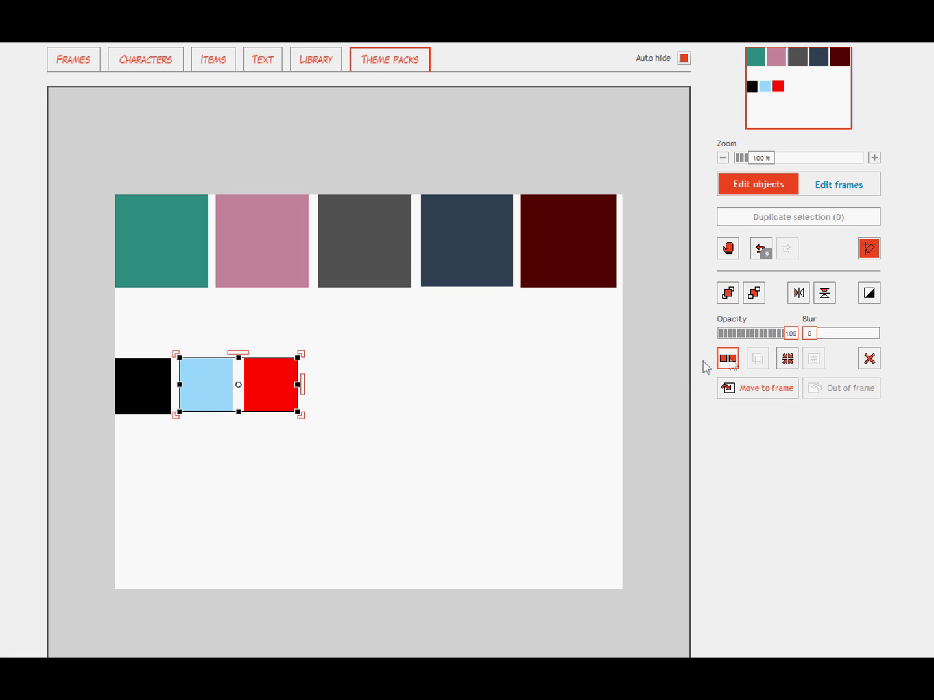
{"action": "left_click", "coordinate": [727, 360]}
{"action": "left_click_drag", "start_coordinate": [277, 419], "coordinate": [409, 410]}
{"action": "left_click", "coordinate": [505, 376]}
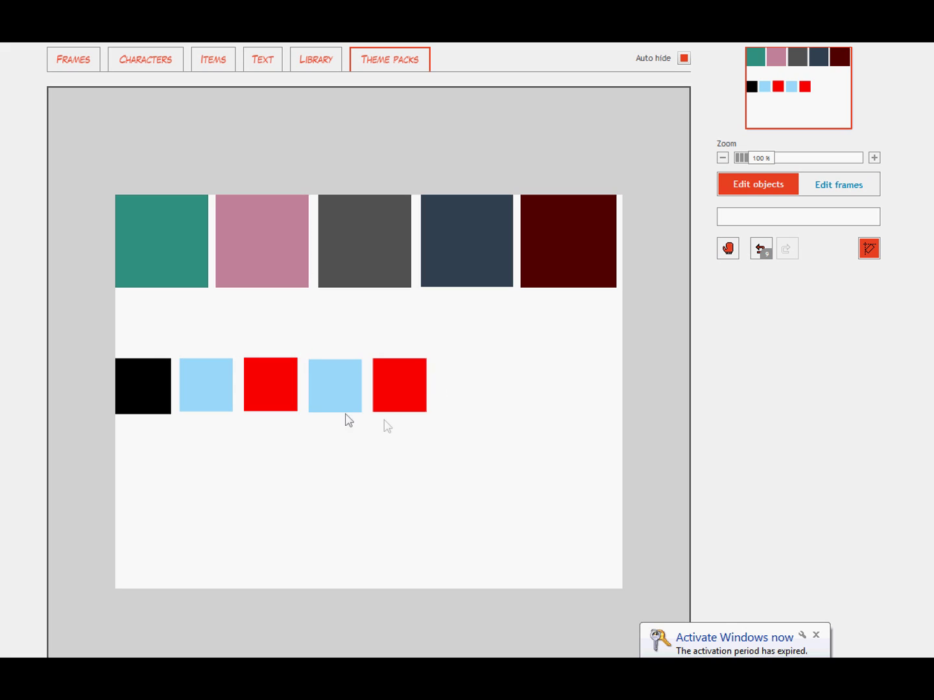
Invert the light-blue copy to dark brown and the red copy to cyan
{"action": "left_click", "coordinate": [345, 407]}
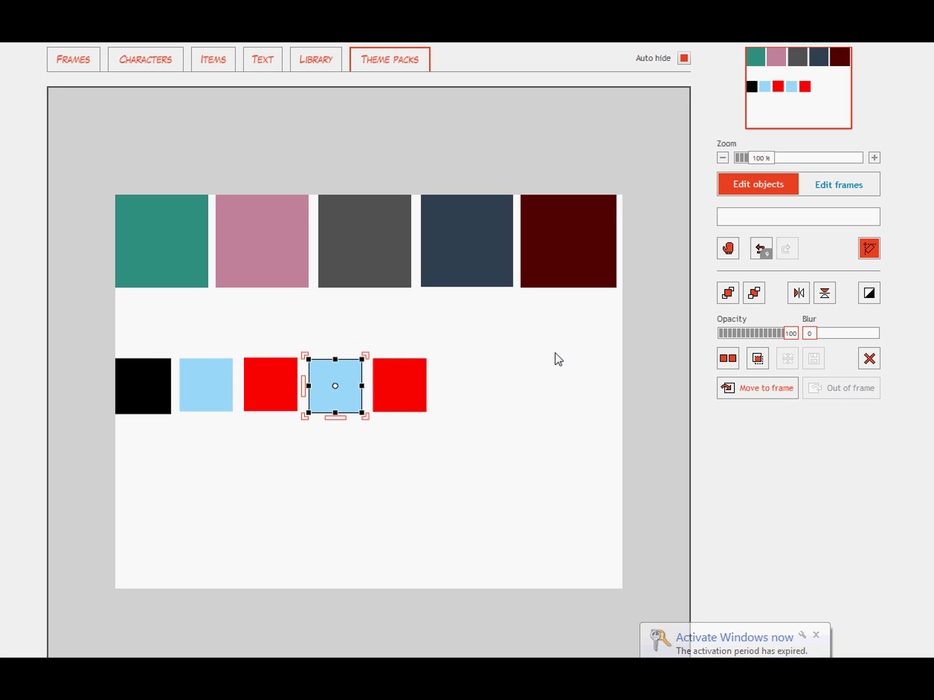
{"action": "left_click", "coordinate": [869, 293]}
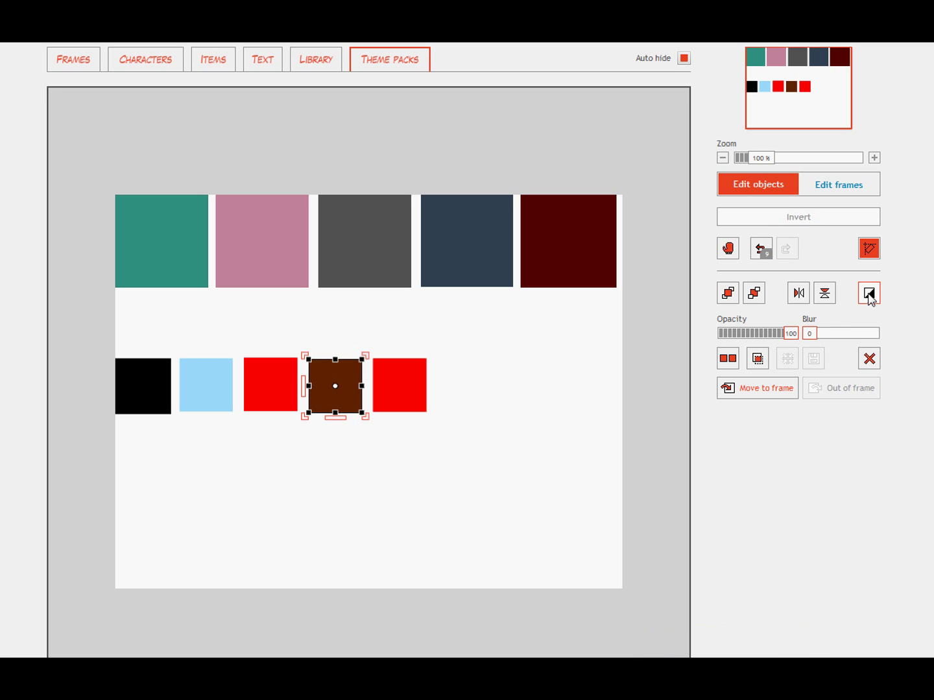
{"action": "left_click", "coordinate": [485, 463]}
{"action": "left_click", "coordinate": [402, 390]}
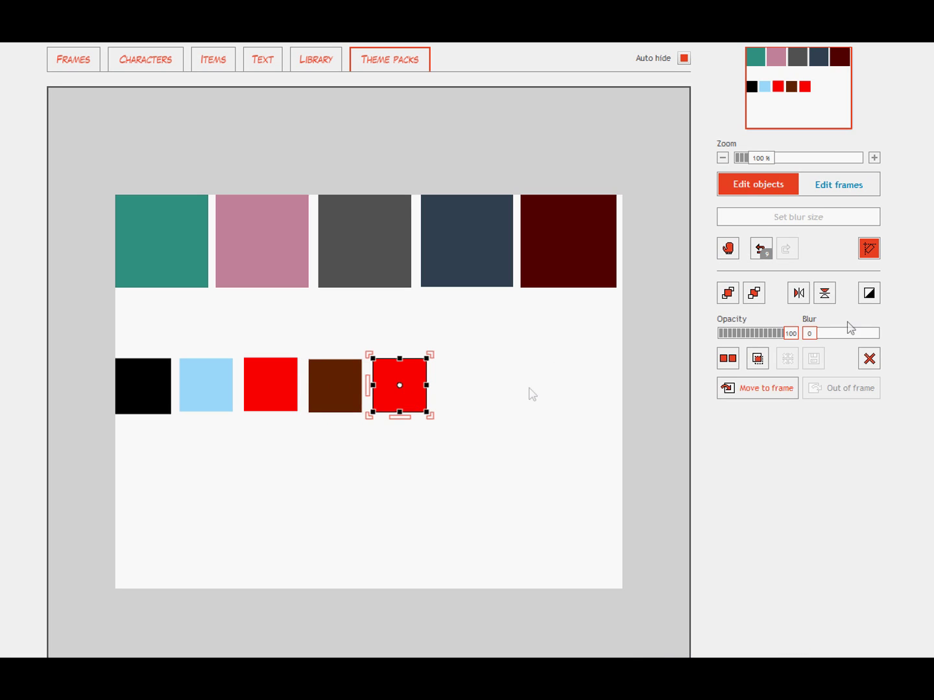
{"action": "left_click", "coordinate": [869, 295]}
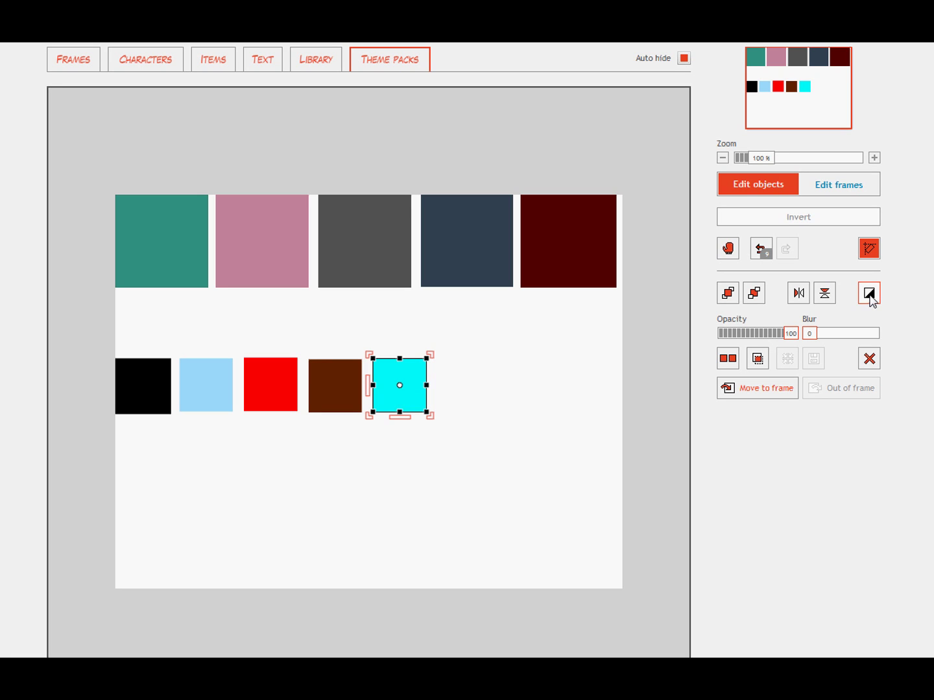
{"action": "left_click", "coordinate": [546, 495]}
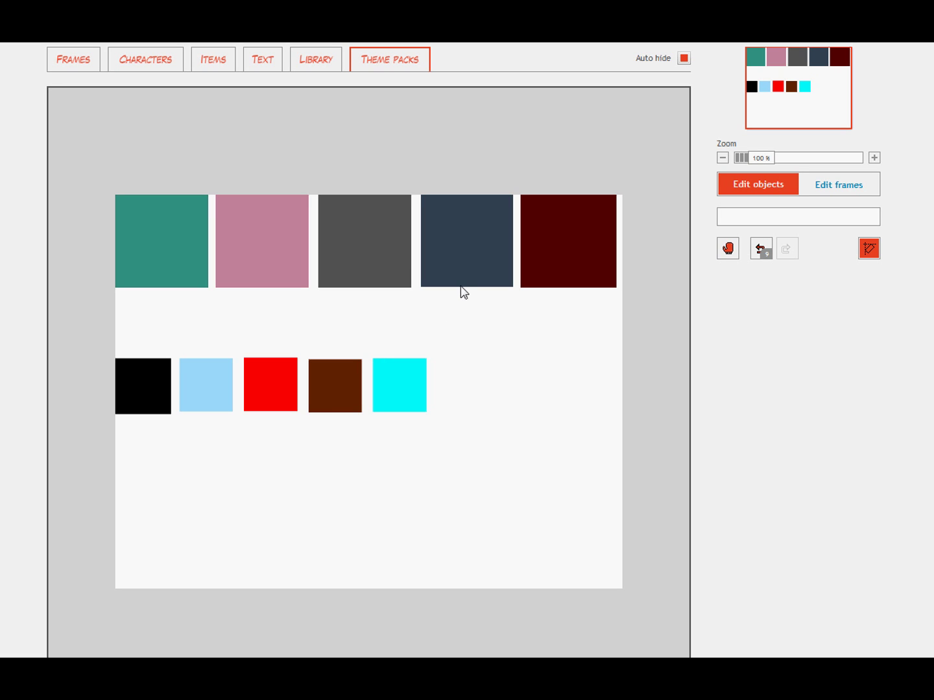
{"action": "left_click_drag", "start_coordinate": [462, 305], "coordinate": [545, 354]}
{"action": "left_click", "coordinate": [189, 399]}
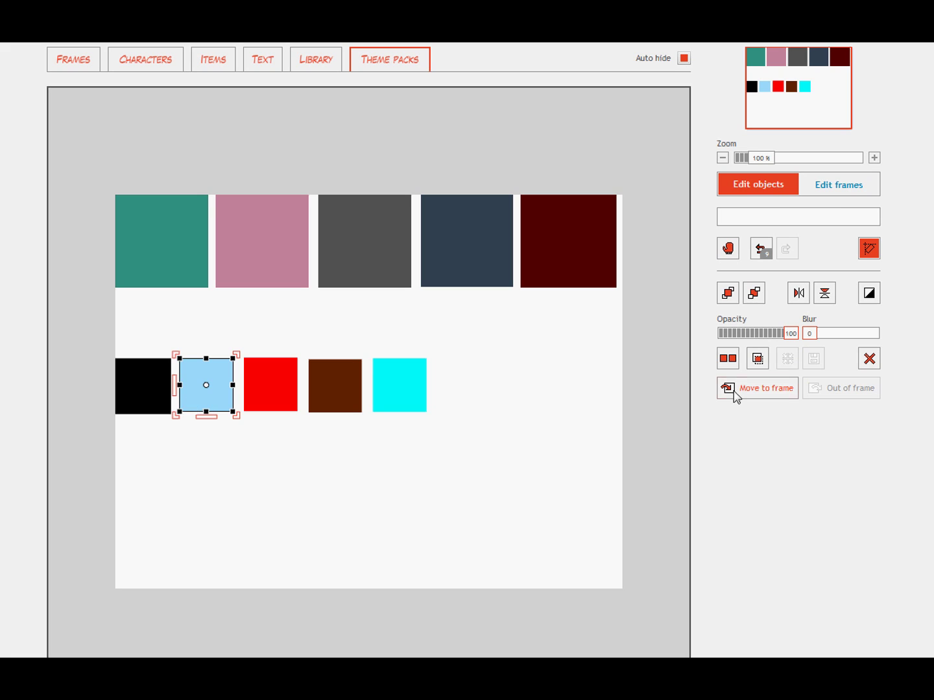
{"action": "left_click", "coordinate": [728, 358]}
{"action": "left_click_drag", "start_coordinate": [224, 406], "coordinate": [599, 494]}
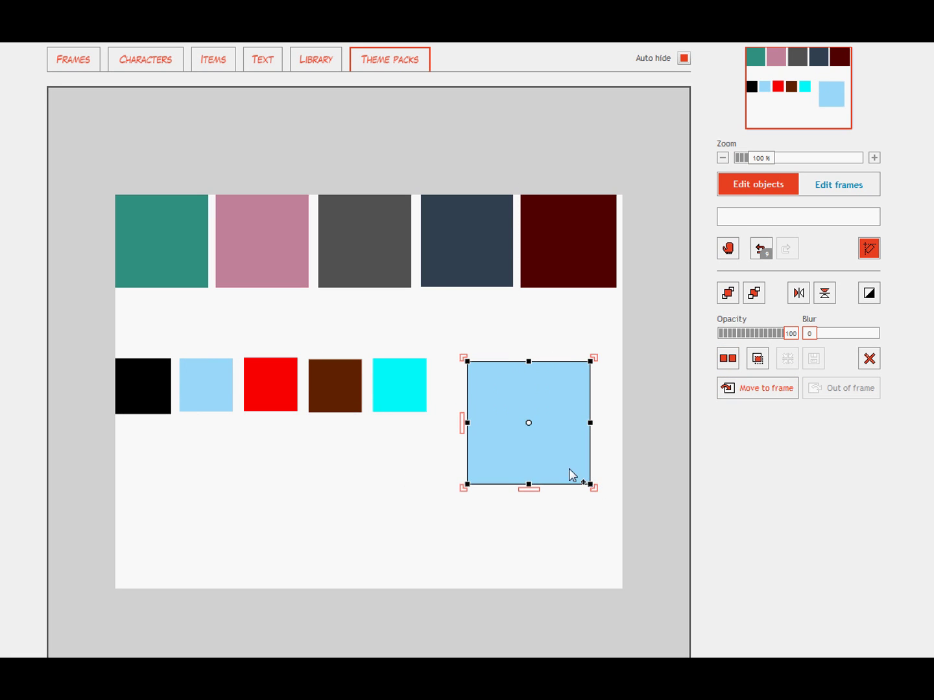
{"action": "left_click_drag", "start_coordinate": [550, 472], "coordinate": [548, 472]}
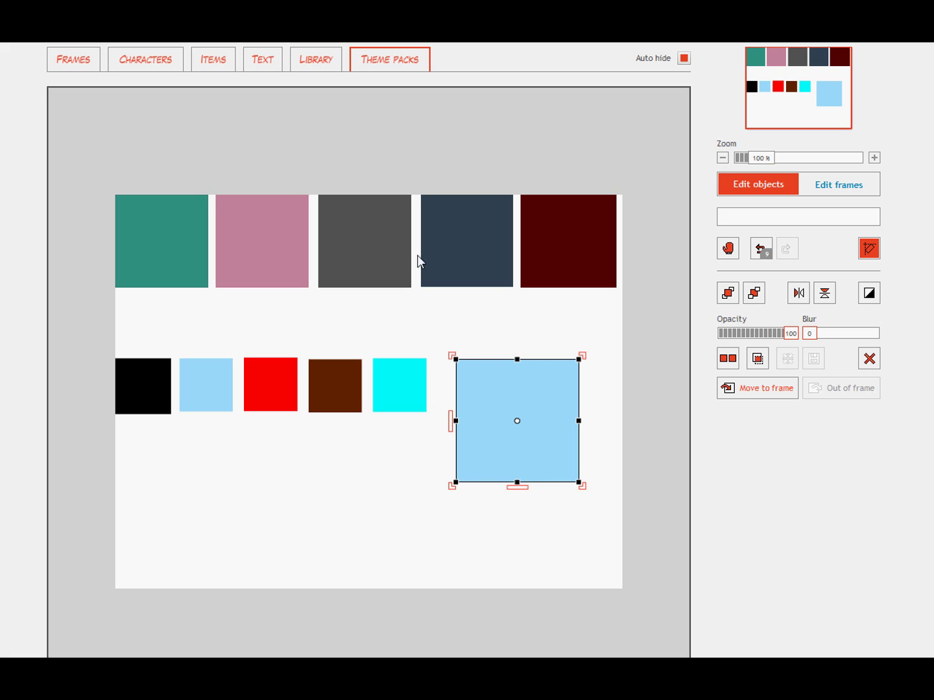
{"action": "left_click", "coordinate": [127, 391]}
{"action": "left_click", "coordinate": [727, 359]}
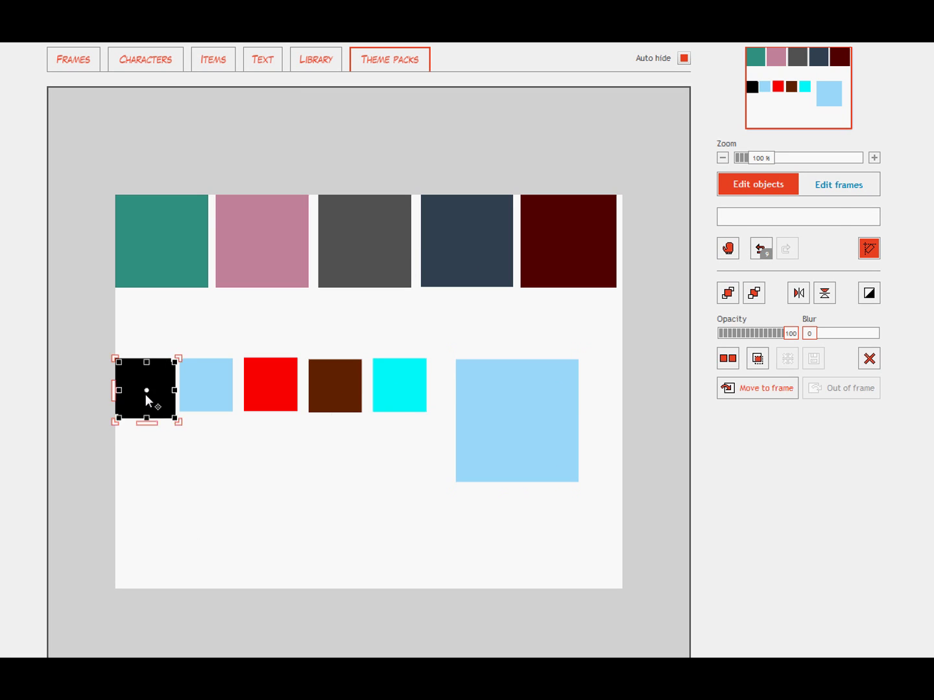
{"action": "left_click_drag", "start_coordinate": [145, 394], "coordinate": [577, 483]}
{"action": "left_click", "coordinate": [492, 347]}
{"action": "left_click", "coordinate": [511, 413]}
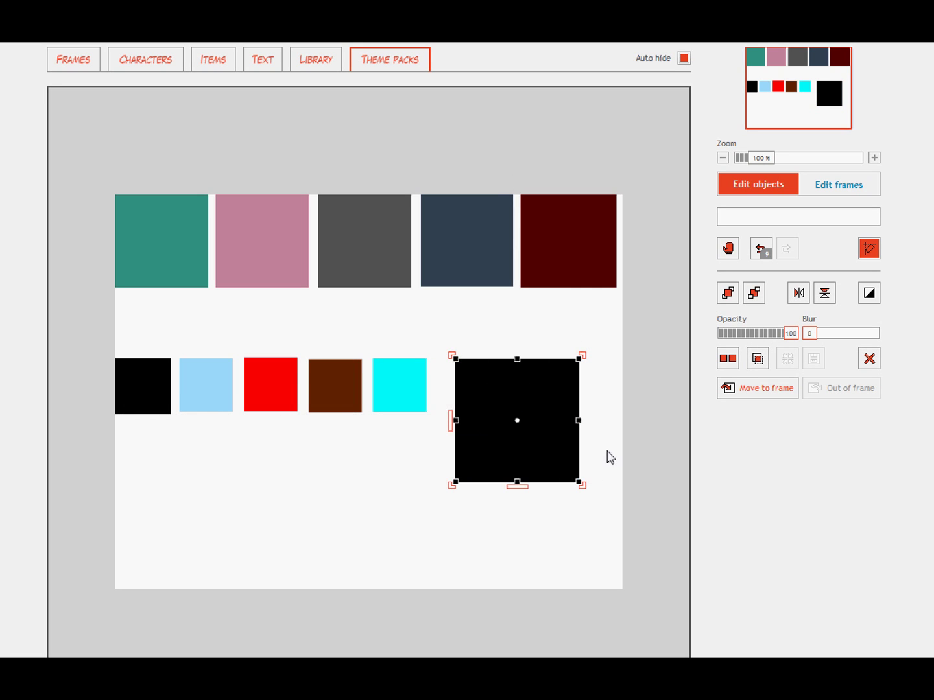
{"action": "left_click", "coordinate": [606, 457]}
{"action": "left_click", "coordinate": [560, 444]}
{"action": "left_click_drag", "start_coordinate": [792, 335], "coordinate": [765, 338]}
{"action": "left_click_drag", "start_coordinate": [615, 496], "coordinate": [501, 390]}
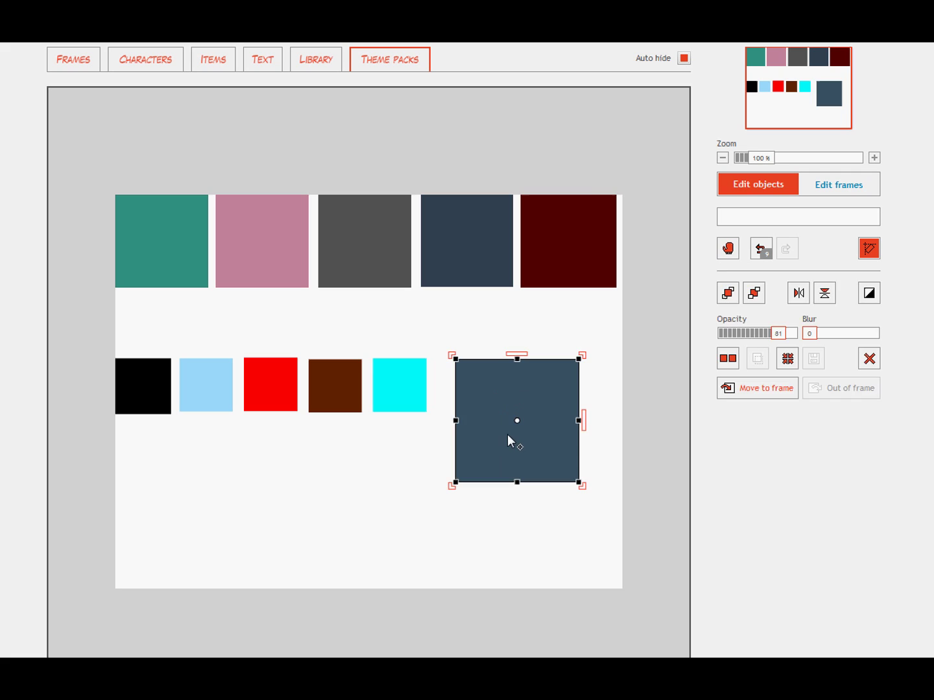
{"action": "key", "text": "Delete"}
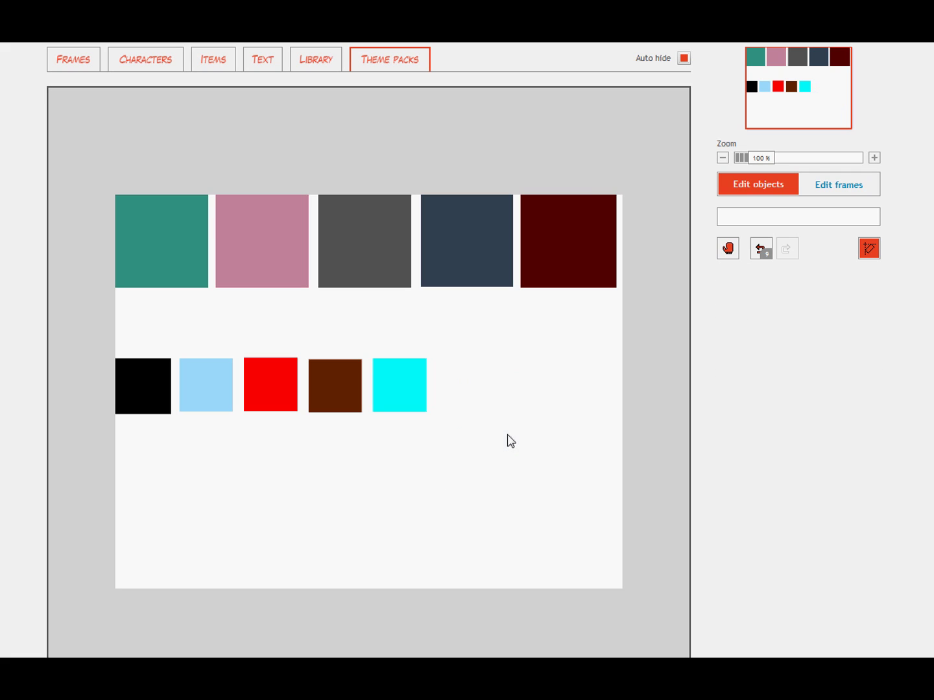
Check the pink swatch's opacity and place a light-blue square copy below the row
{"action": "left_click", "coordinate": [209, 393]}
{"action": "left_click", "coordinate": [259, 260]}
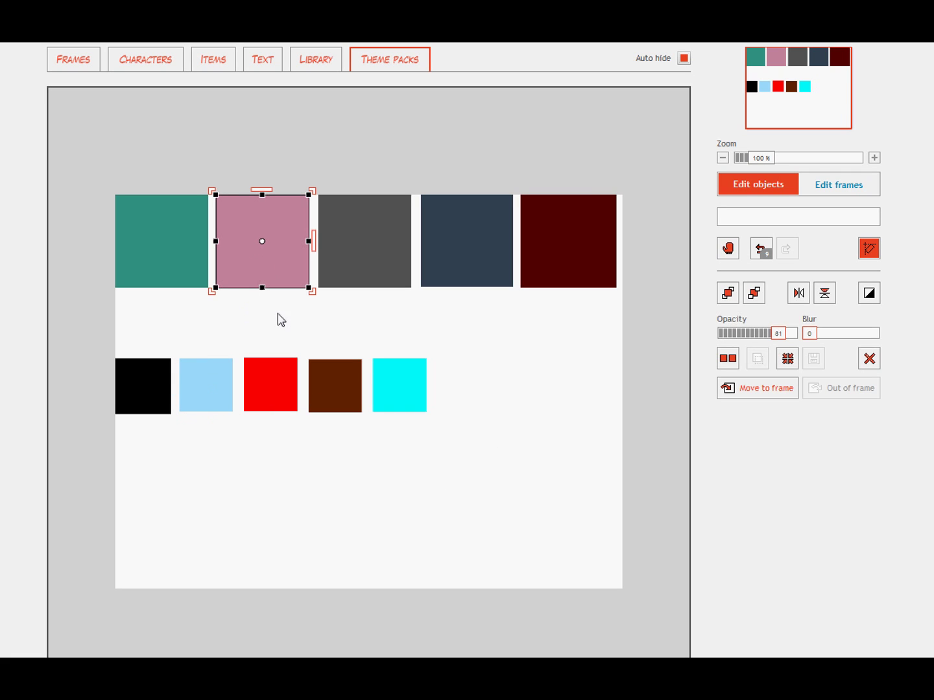
{"action": "left_click", "coordinate": [206, 386]}
{"action": "left_click", "coordinate": [726, 359]}
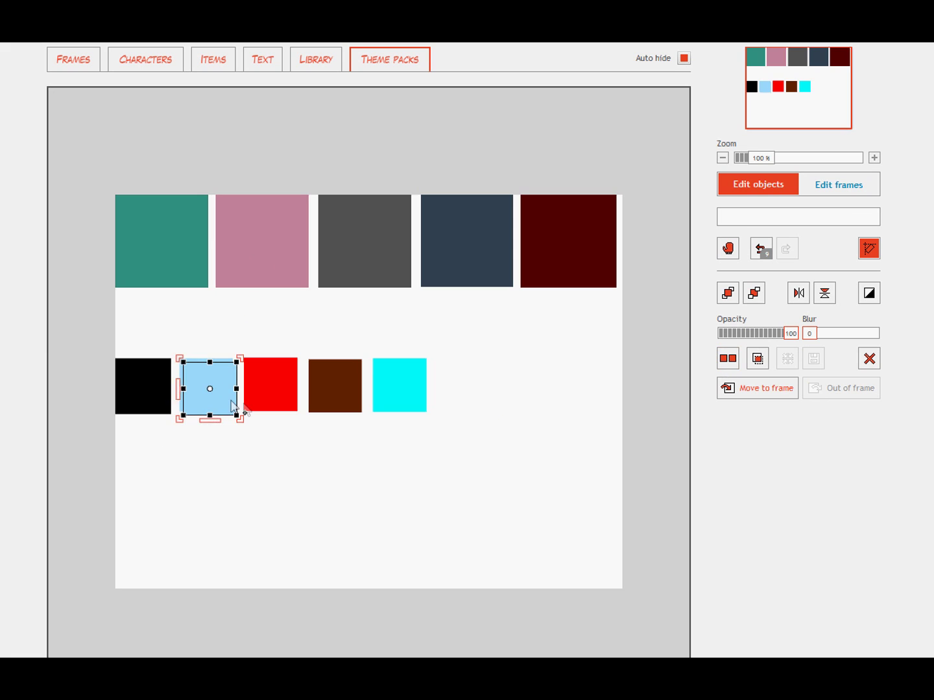
{"action": "left_click_drag", "start_coordinate": [235, 413], "coordinate": [272, 572]}
Lay a red square copy on the light-blue copy's corner and fade it to 70% opacity, turning it pink
{"action": "left_click", "coordinate": [292, 407]}
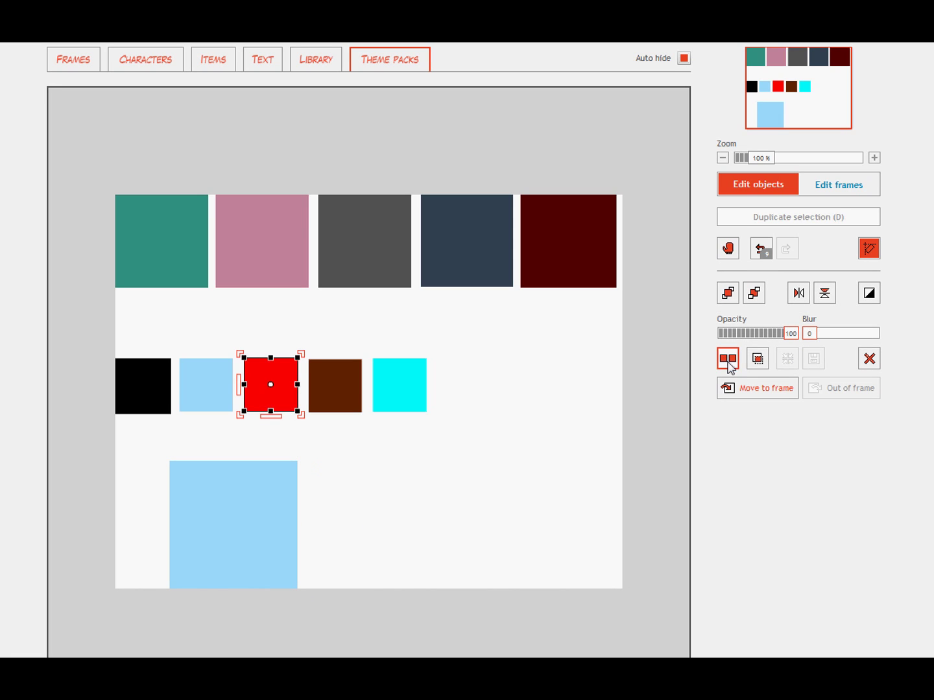
{"action": "left_click", "coordinate": [727, 359]}
{"action": "left_click_drag", "start_coordinate": [294, 387], "coordinate": [297, 590]}
{"action": "left_click", "coordinate": [218, 492]}
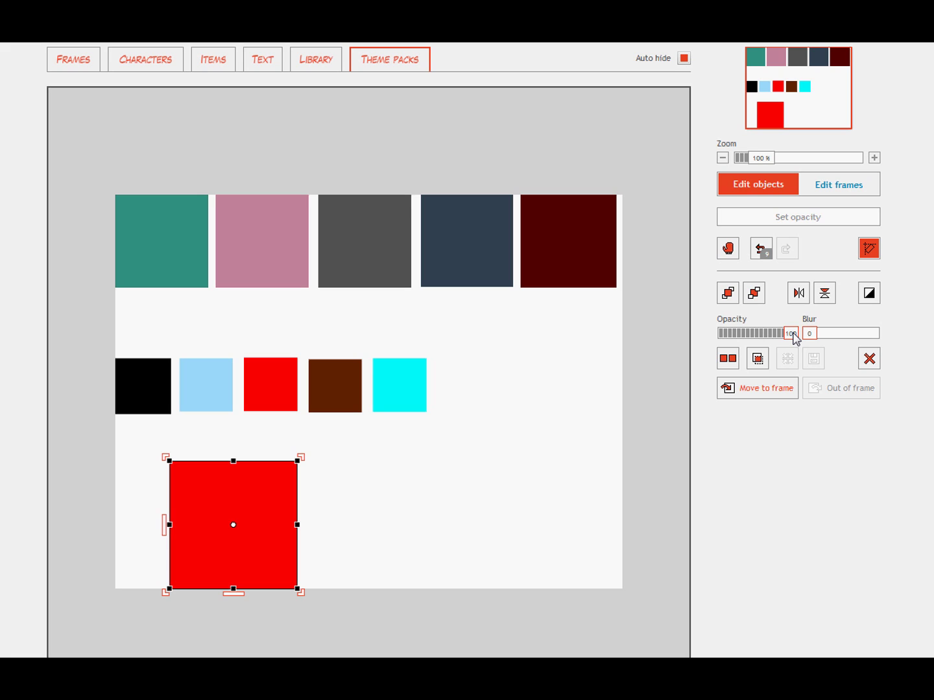
{"action": "left_click_drag", "start_coordinate": [793, 333], "coordinate": [732, 337]}
{"action": "left_click", "coordinate": [339, 512]}
{"action": "left_click", "coordinate": [211, 479]}
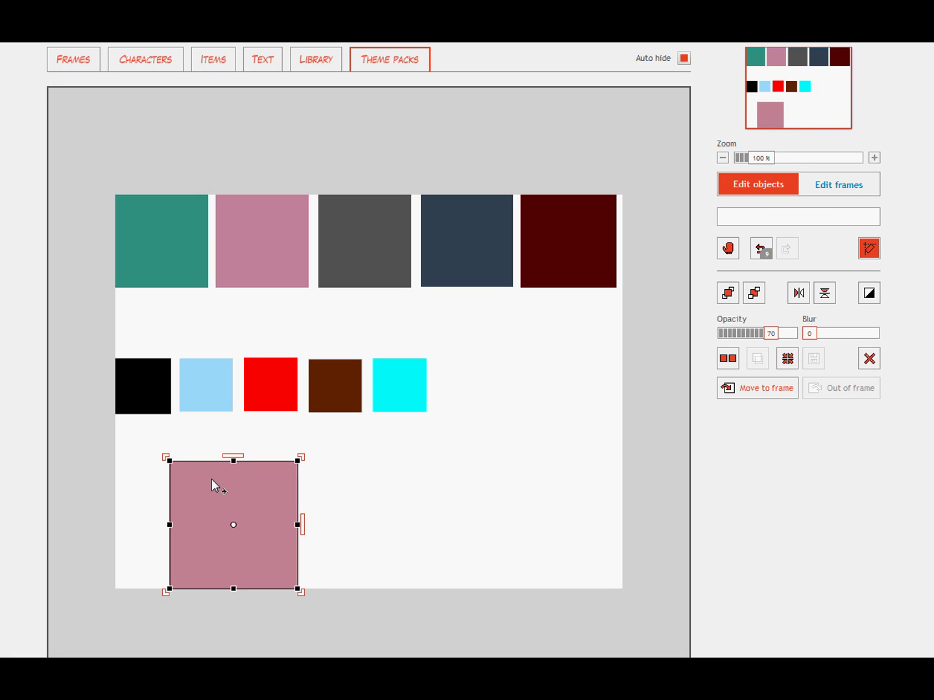
Delete the pink test square and copy the brown and cyan squares down into the empty area
{"action": "key", "text": "Delete"}
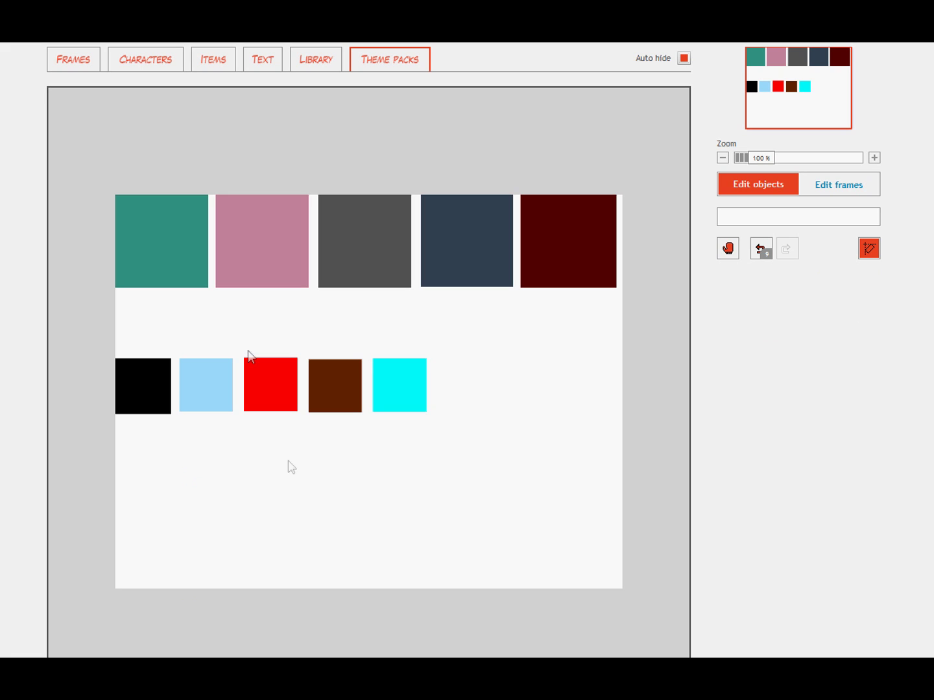
{"action": "left_click_drag", "start_coordinate": [177, 325], "coordinate": [113, 232]}
{"action": "left_click", "coordinate": [290, 512]}
{"action": "left_click_drag", "start_coordinate": [308, 481], "coordinate": [470, 396]}
{"action": "left_click", "coordinate": [733, 363]}
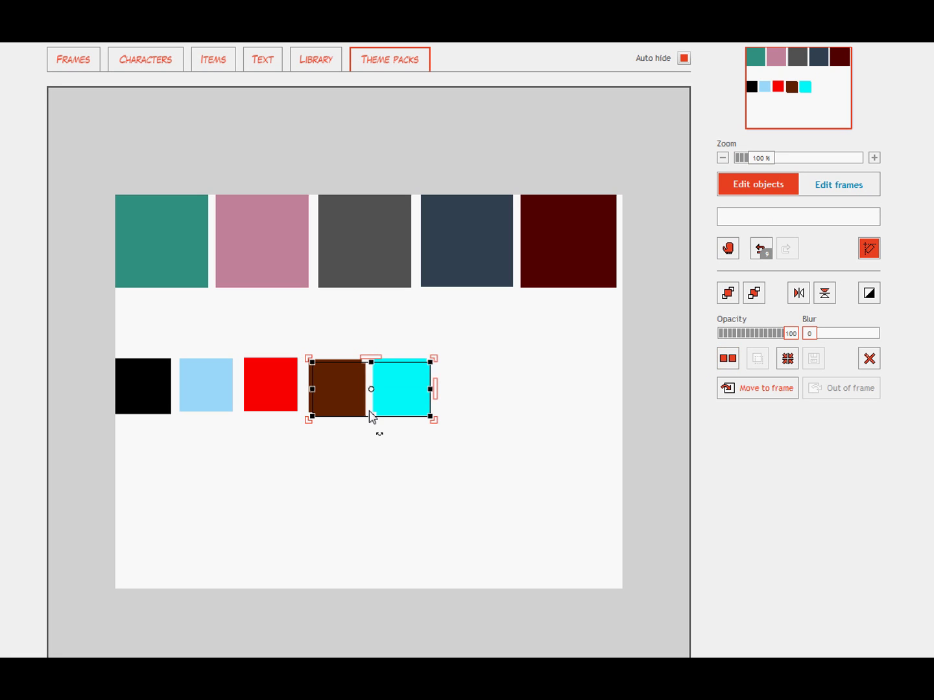
{"action": "left_click_drag", "start_coordinate": [399, 395], "coordinate": [494, 598]}
Enlarge the brown copy and lay the cyan copy on top of it
{"action": "left_click", "coordinate": [370, 469]}
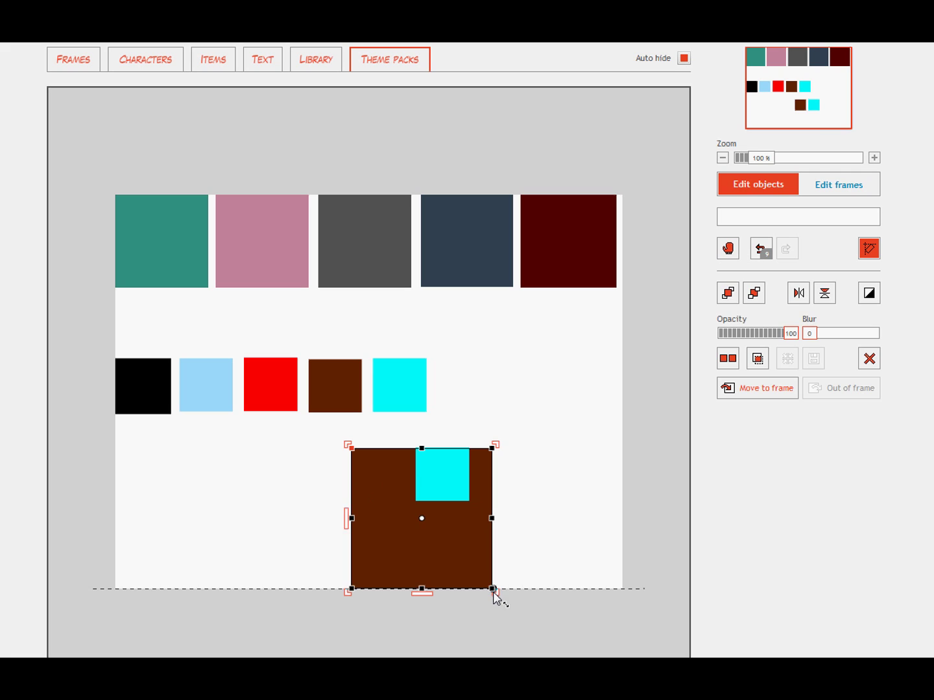
{"action": "left_click", "coordinate": [553, 550]}
{"action": "left_click_drag", "start_coordinate": [425, 483], "coordinate": [494, 590]}
{"action": "left_click", "coordinate": [519, 538]}
{"action": "left_click", "coordinate": [428, 516]}
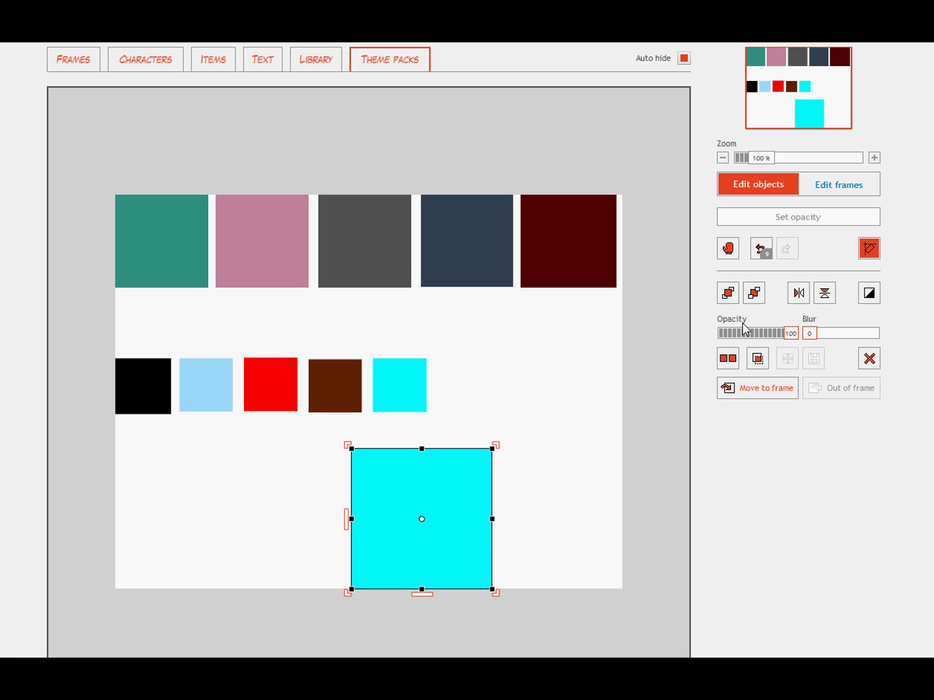
Fade the cyan top square to 51% opacity so the pair reads grey
{"action": "left_click_drag", "start_coordinate": [790, 333], "coordinate": [759, 340]}
{"action": "left_click", "coordinate": [552, 426]}
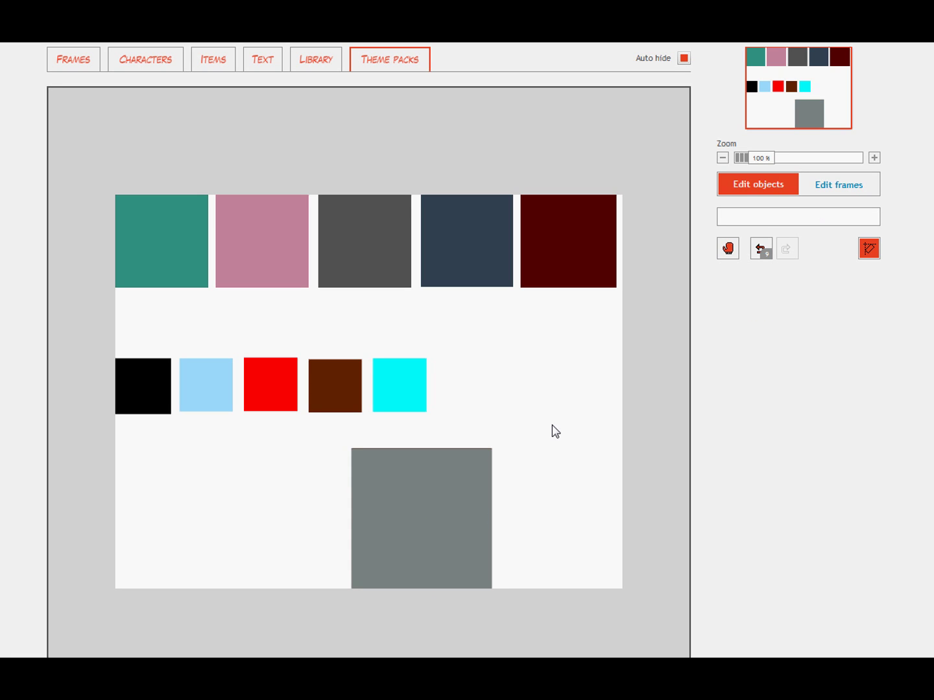
{"action": "left_click", "coordinate": [487, 510]}
{"action": "left_click", "coordinate": [546, 456]}
{"action": "left_click", "coordinate": [409, 488]}
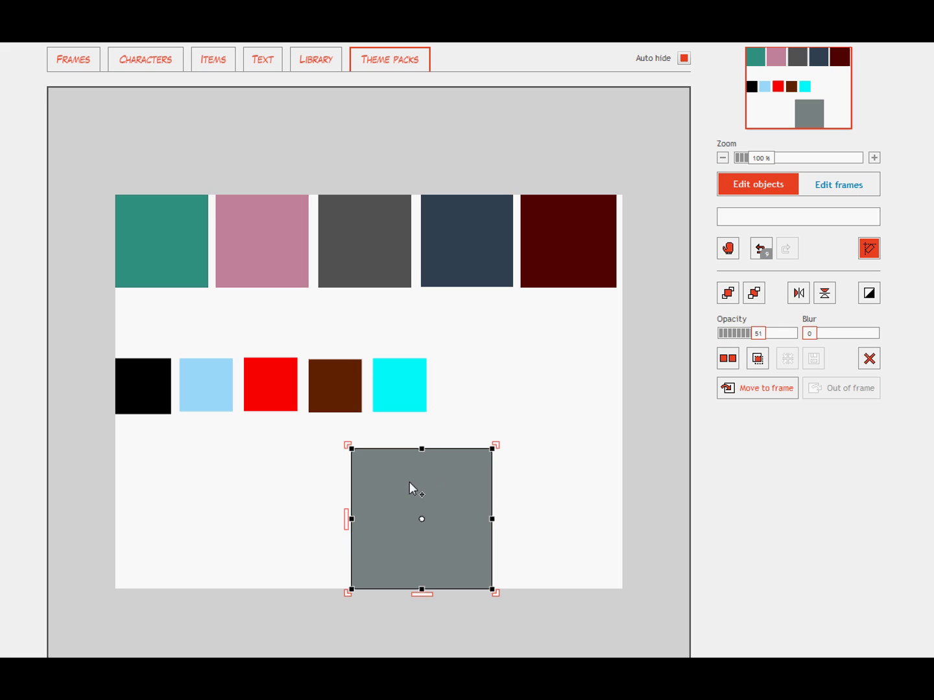
Compare with the teal swatch's opacity and blur, then vary the cyan layer's blur from slight to heavy
{"action": "left_click", "coordinate": [163, 256]}
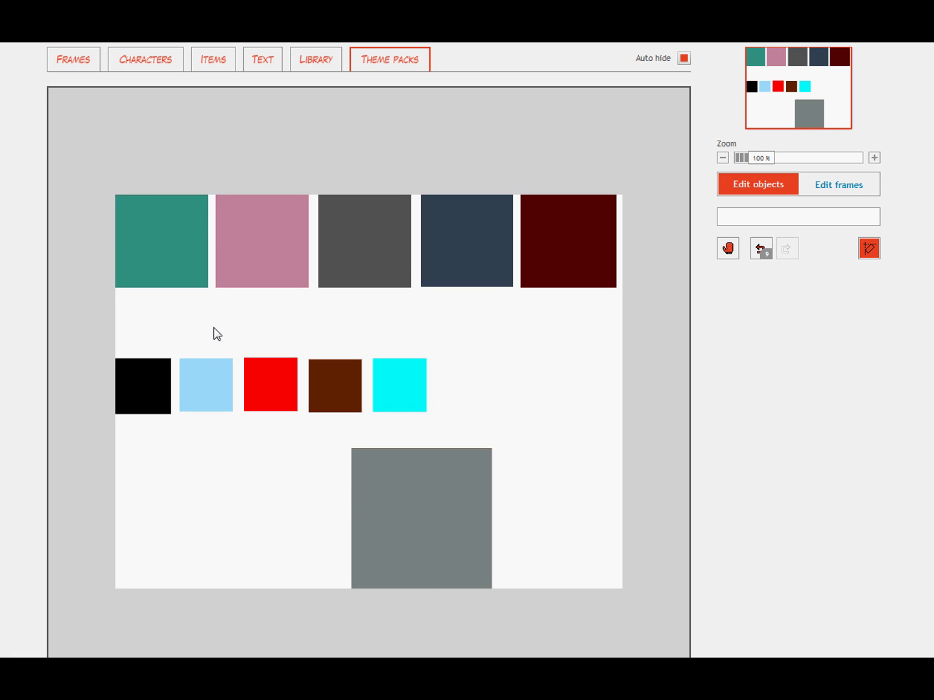
{"action": "left_click", "coordinate": [457, 513]}
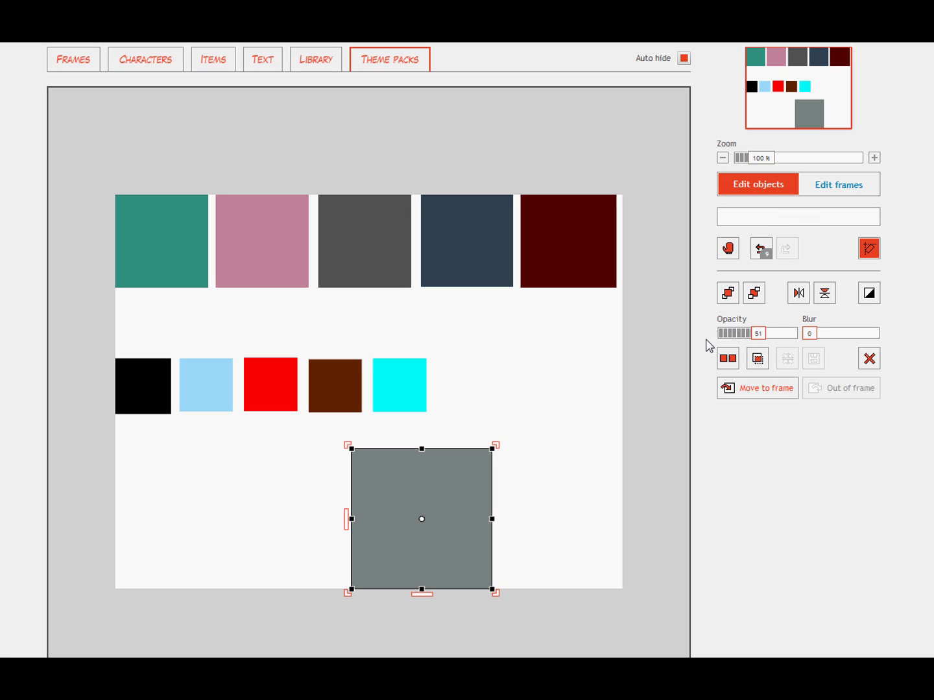
{"action": "left_click", "coordinate": [811, 337]}
{"action": "left_click_drag", "start_coordinate": [810, 337], "coordinate": [813, 337]}
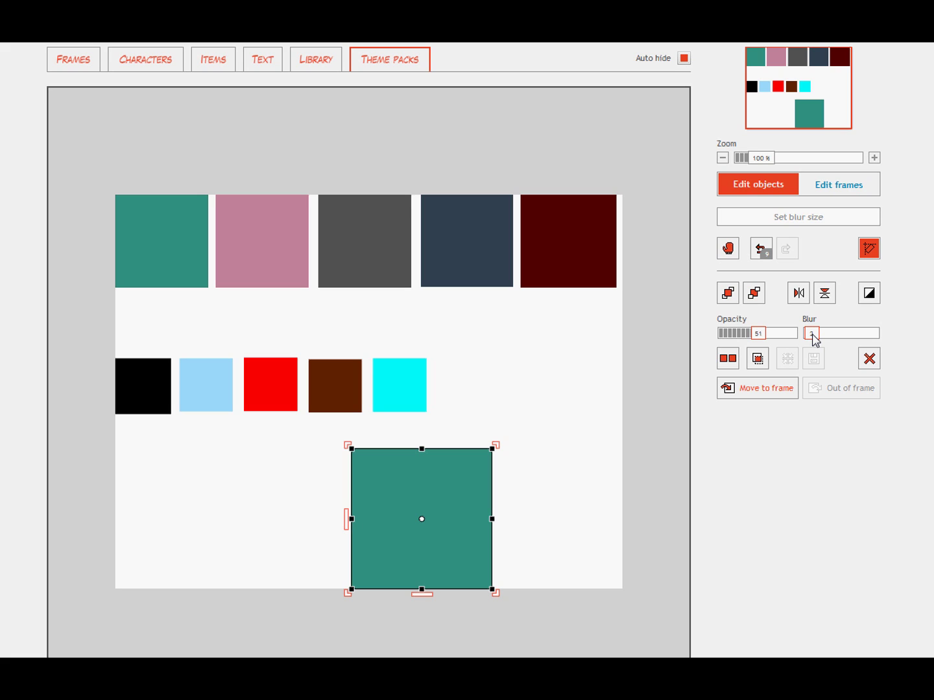
{"action": "mouse_move", "coordinate": [812, 334]}
{"action": "left_mouse_down"}
{"action": "mouse_move", "coordinate": [790, 337]}
{"action": "mouse_move", "coordinate": [813, 340]}
{"action": "left_mouse_up"}
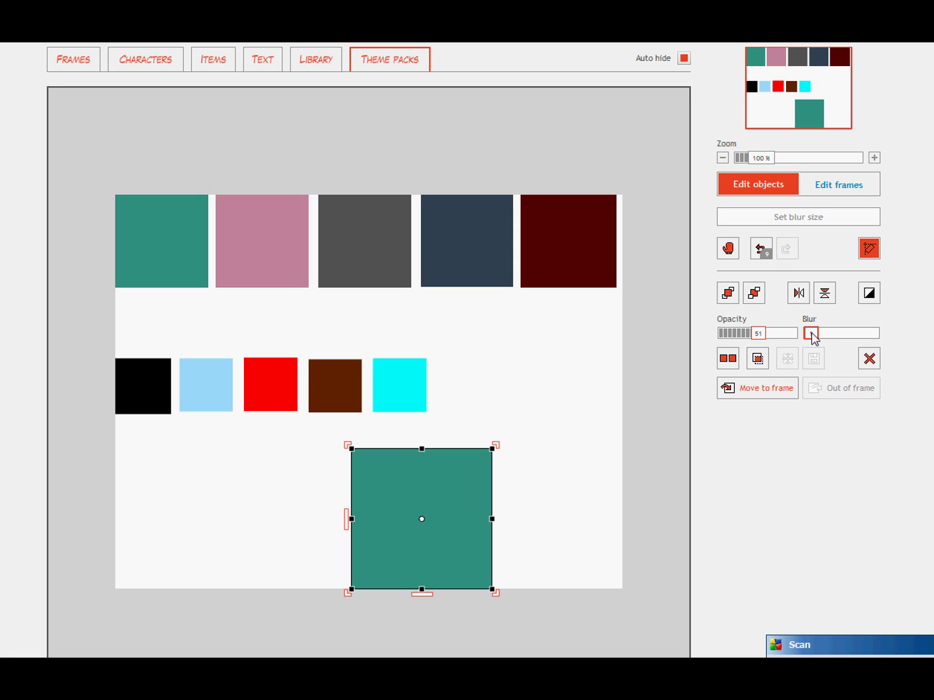
{"action": "mouse_move", "coordinate": [815, 337]}
{"action": "left_mouse_down"}
{"action": "mouse_move", "coordinate": [882, 340]}
{"action": "mouse_move", "coordinate": [812, 338]}
{"action": "left_mouse_up"}
Delete the grey mixed square and place a black square copy to the right
{"action": "left_click", "coordinate": [574, 400]}
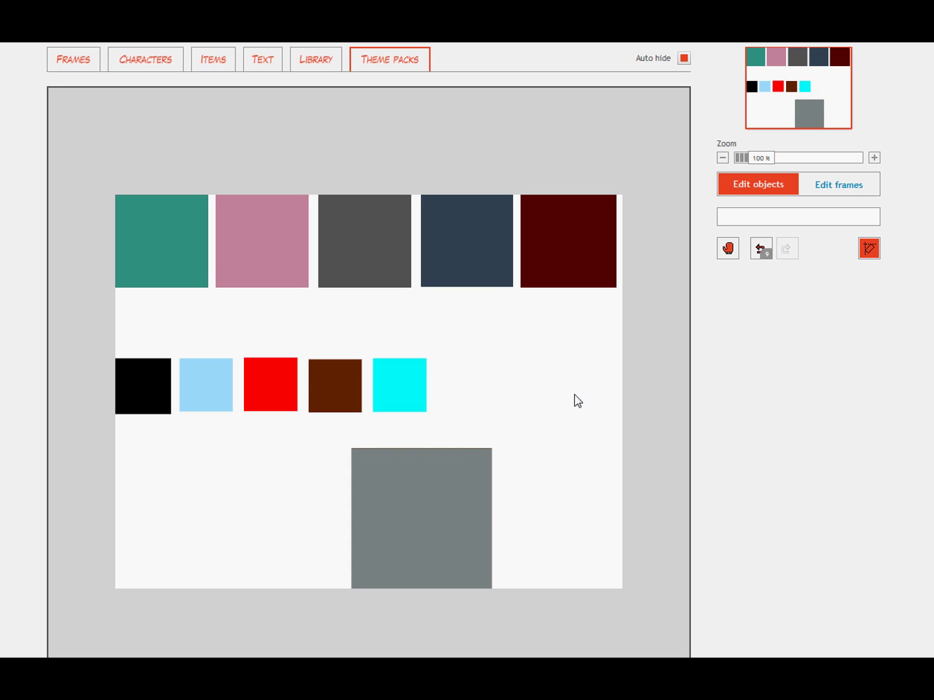
{"action": "left_click_drag", "start_coordinate": [537, 412], "coordinate": [422, 528]}
{"action": "key", "text": "Delete"}
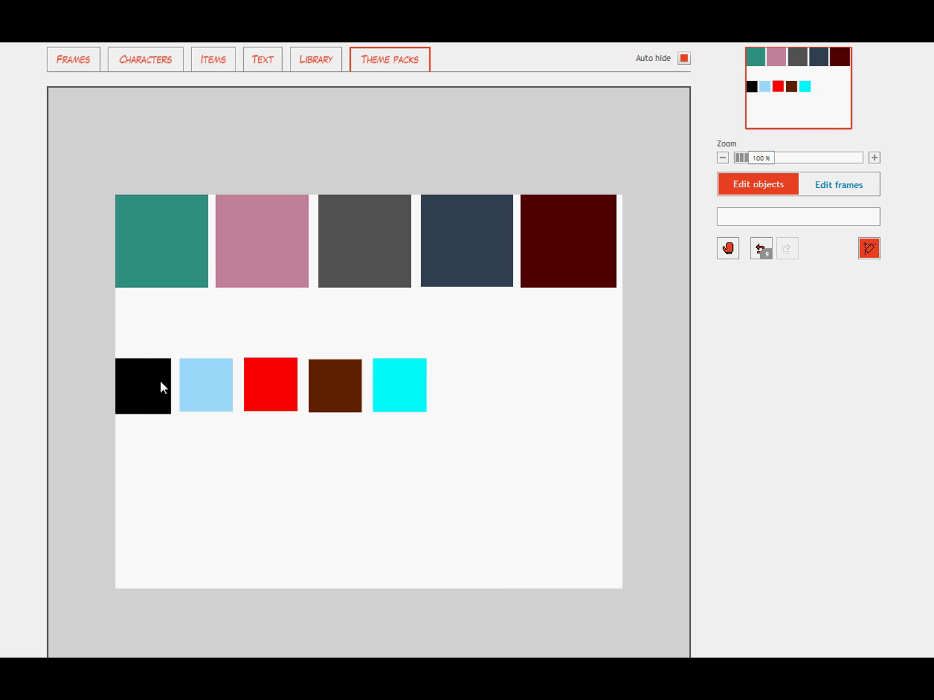
{"action": "left_click", "coordinate": [160, 381]}
{"action": "left_click", "coordinate": [726, 365]}
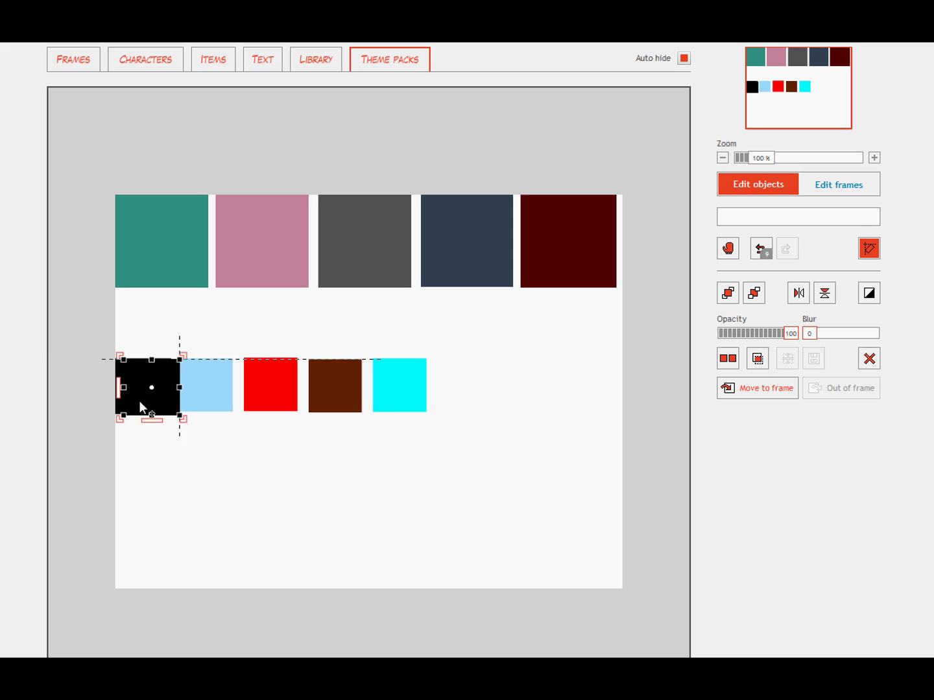
{"action": "left_click_drag", "start_coordinate": [138, 400], "coordinate": [527, 402]}
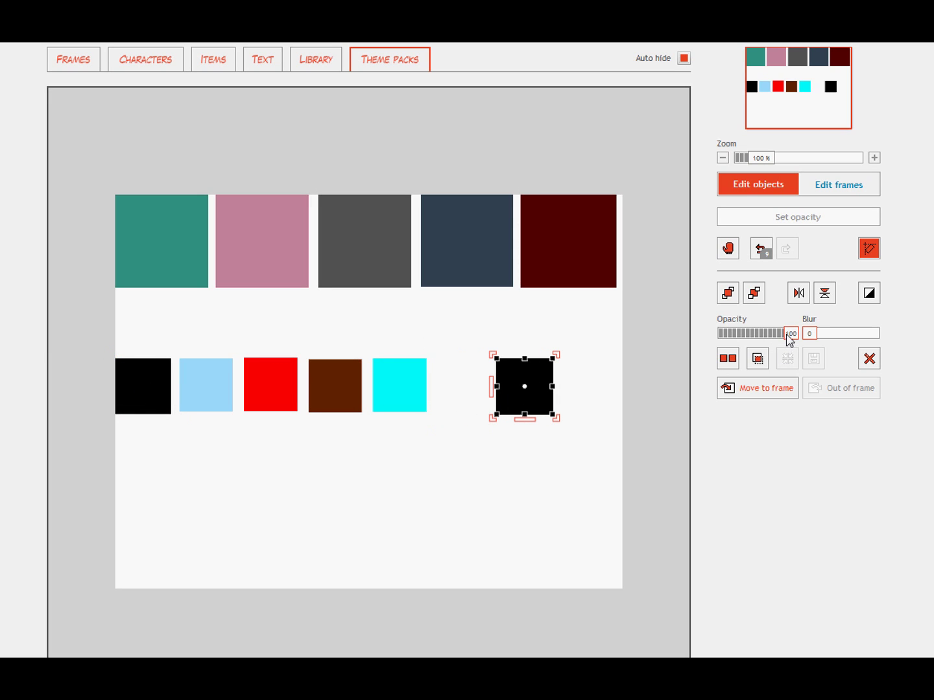
Fade the black copy to 65% opacity, test it over the dark-red swatch, and return it
{"action": "left_click_drag", "start_coordinate": [789, 334], "coordinate": [733, 338]}
{"action": "left_click", "coordinate": [575, 394]}
{"action": "left_click_drag", "start_coordinate": [523, 399], "coordinate": [557, 306]}
{"action": "left_click", "coordinate": [557, 378]}
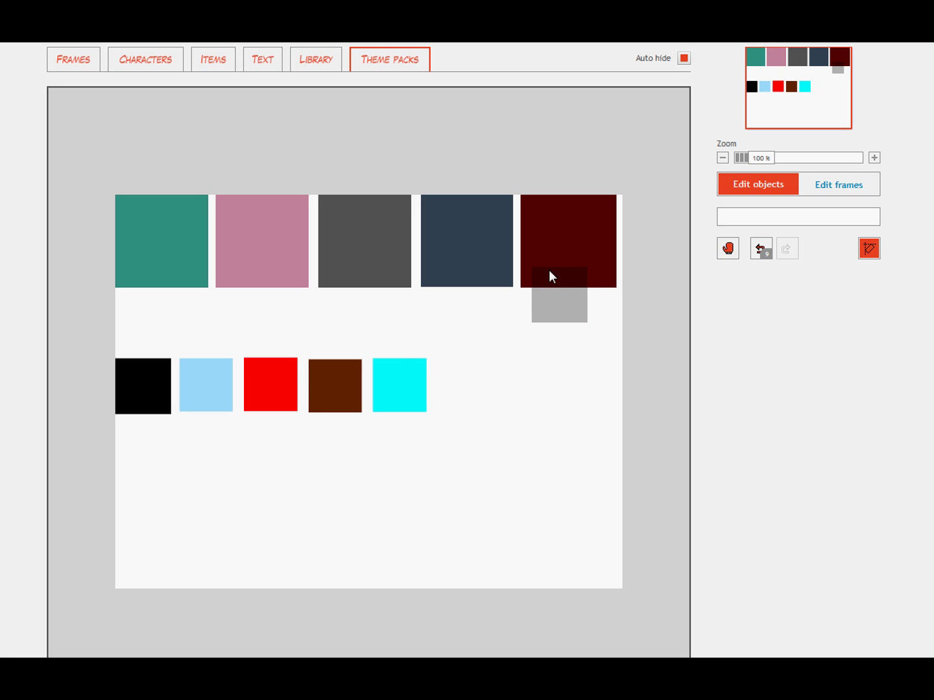
{"action": "left_click_drag", "start_coordinate": [558, 292], "coordinate": [517, 388]}
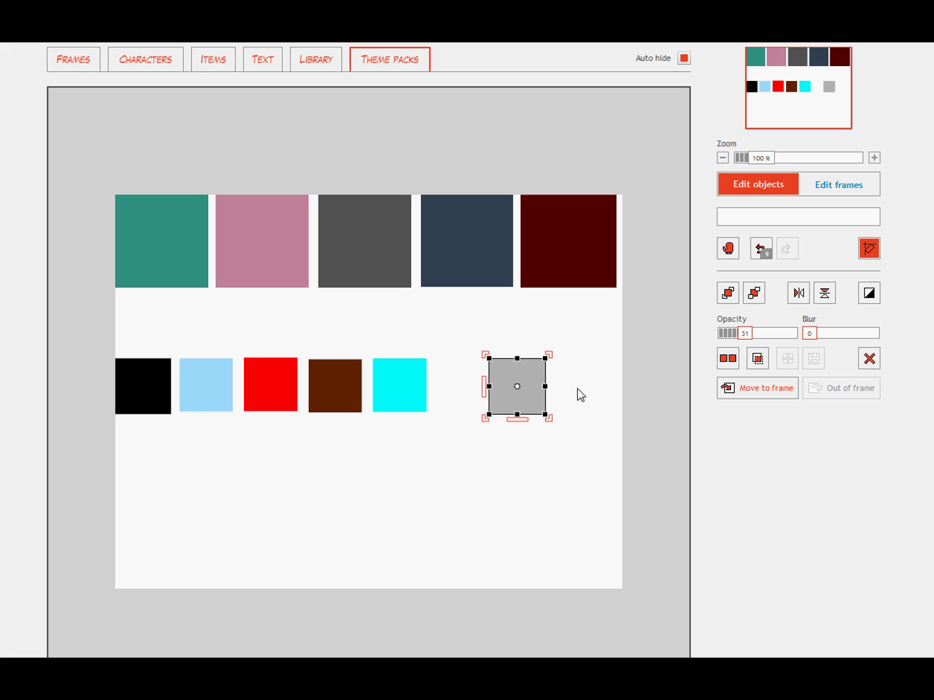
Back the grey square with a solid, inverted white copy sent behind it, then move both onto the dark-red swatch
{"action": "left_click", "coordinate": [729, 359]}
{"action": "left_click_drag", "start_coordinate": [532, 398], "coordinate": [525, 402]}
{"action": "left_click_drag", "start_coordinate": [752, 336], "coordinate": [794, 340]}
{"action": "left_click", "coordinate": [870, 295]}
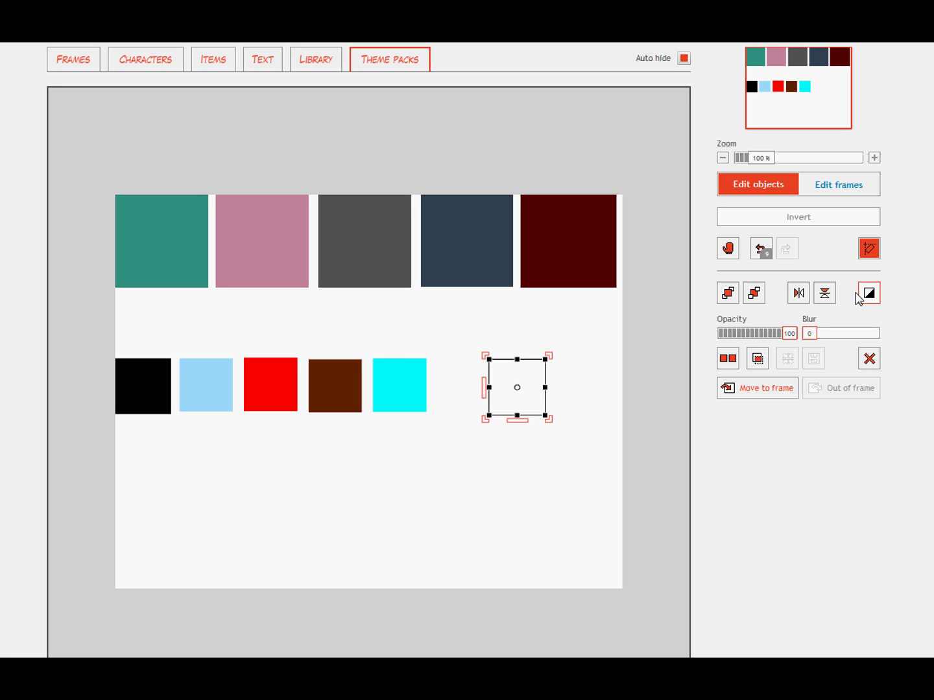
{"action": "left_click", "coordinate": [752, 300]}
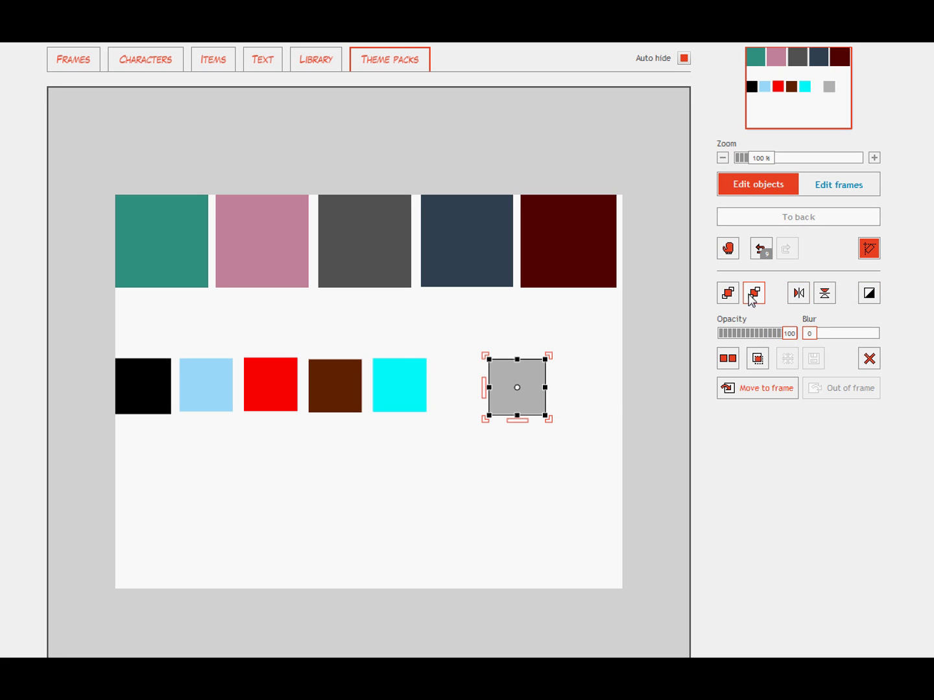
{"action": "left_click_drag", "start_coordinate": [598, 441], "coordinate": [487, 370]}
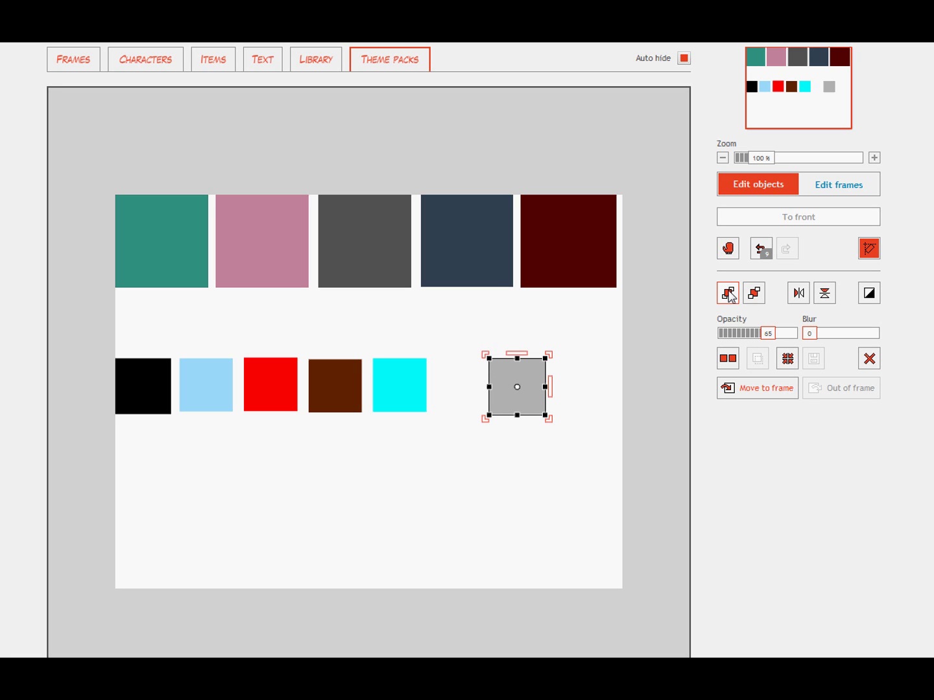
{"action": "left_click_drag", "start_coordinate": [513, 399], "coordinate": [563, 256]}
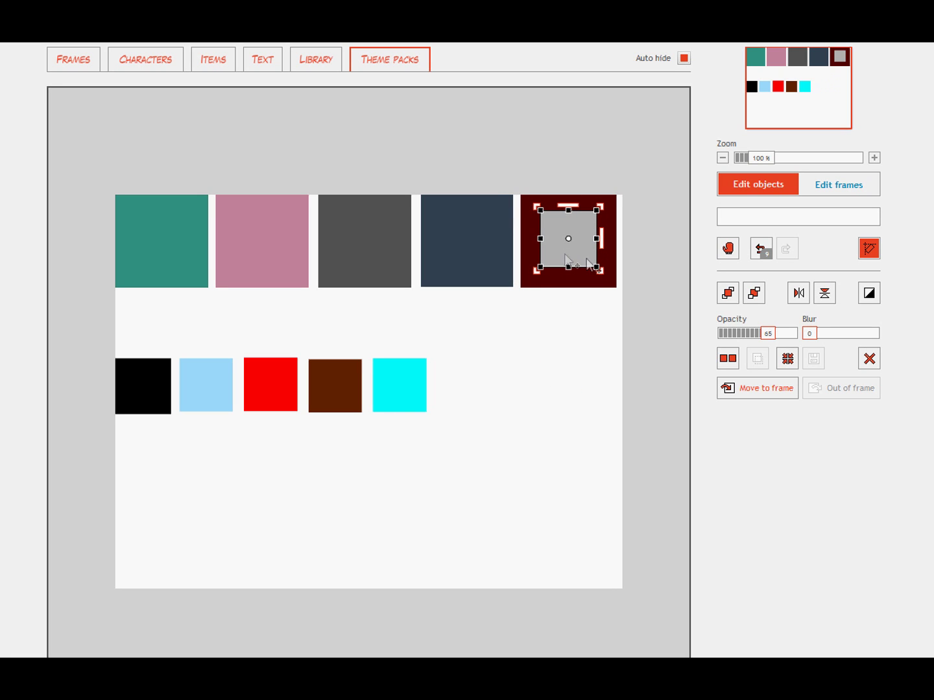